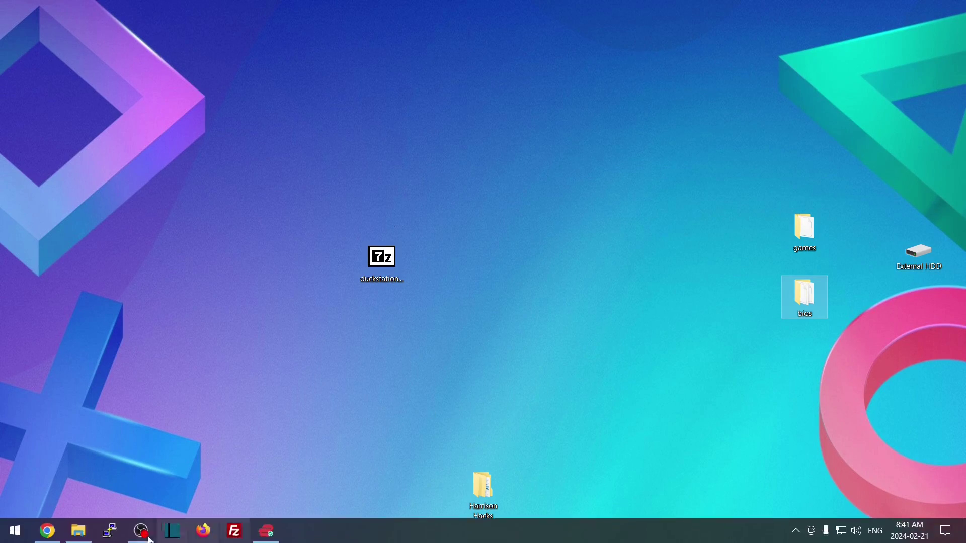
Step: Switch to Chrome and download the Windows build of DuckStation from duckstation.org, returning to the desktop once it starts
{"action": "left_click", "coordinate": [47, 536]}
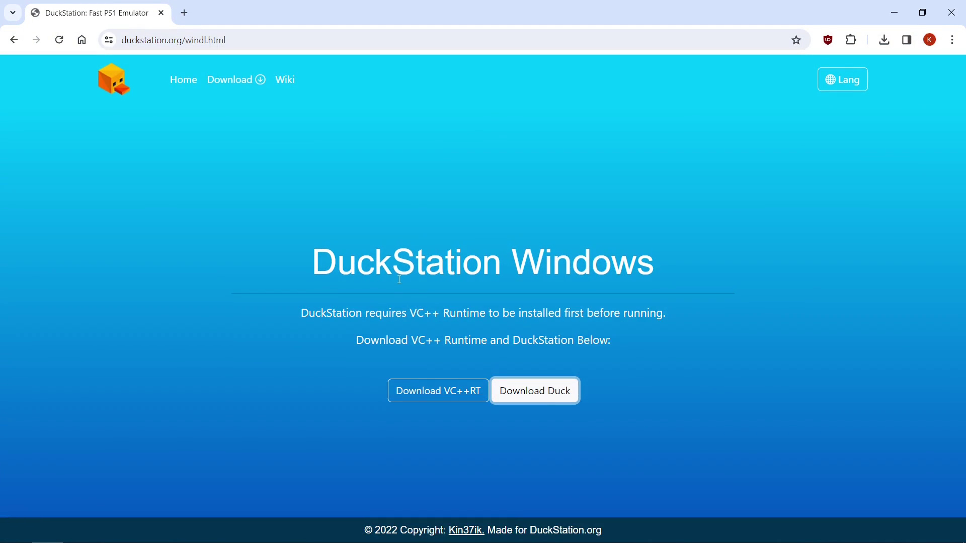
{"action": "left_click", "coordinate": [232, 81]}
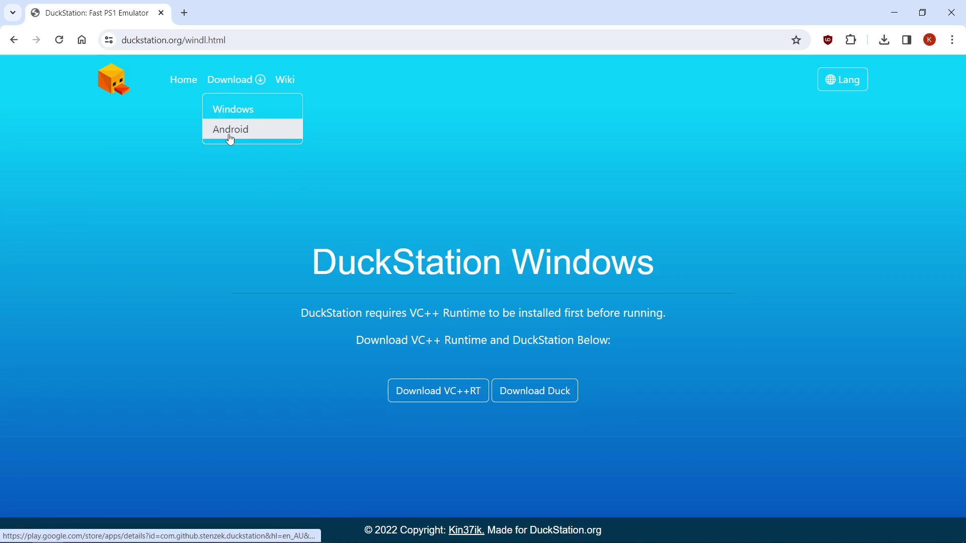
{"action": "left_click", "coordinate": [540, 231]}
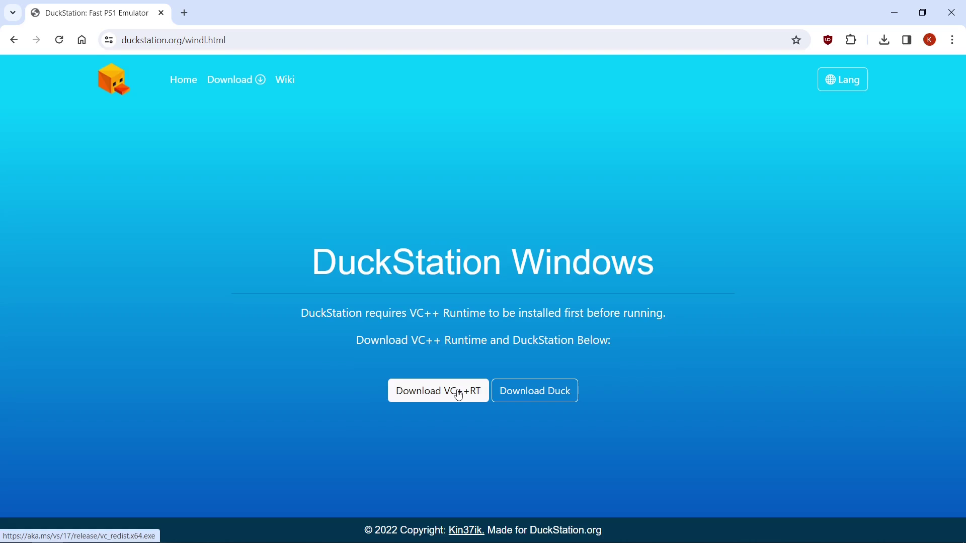
{"action": "left_click", "coordinate": [550, 396]}
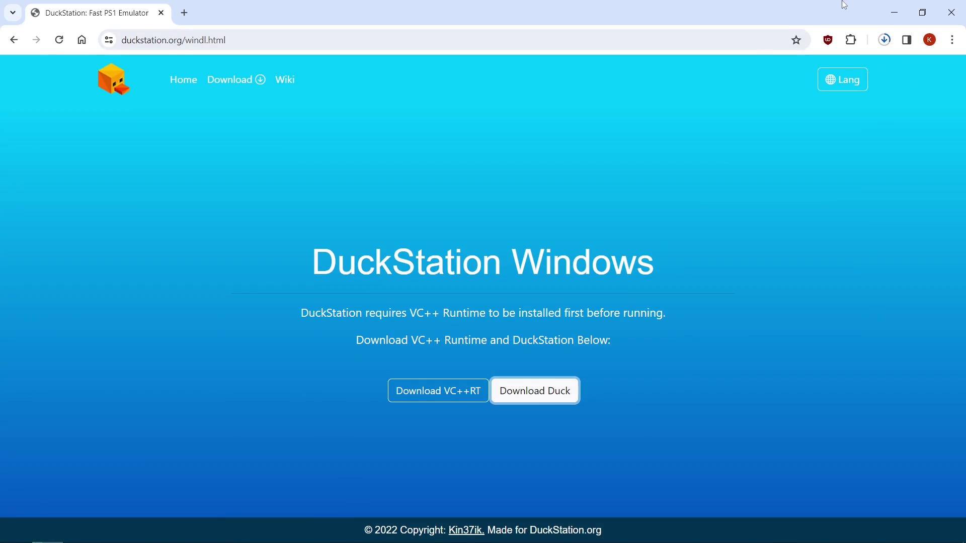
{"action": "left_click", "coordinate": [893, 11]}
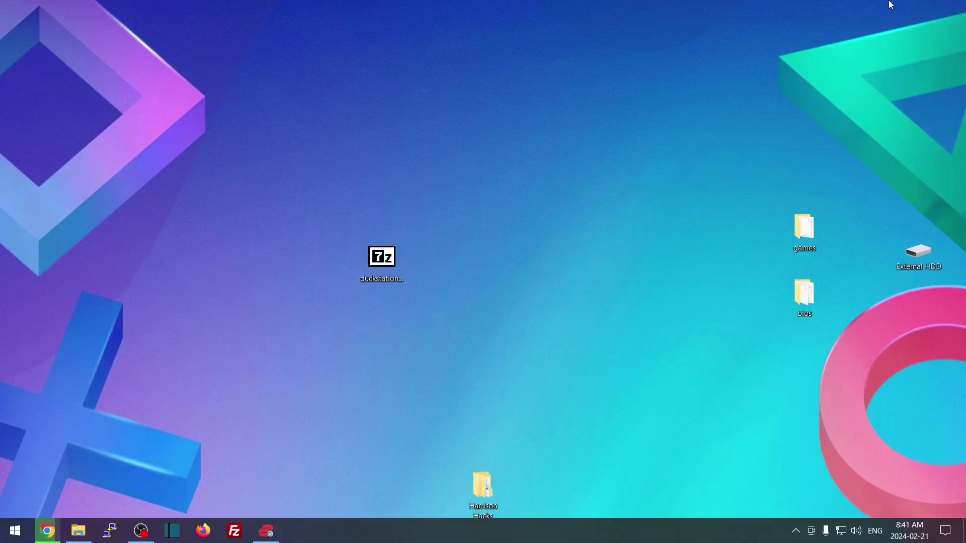
Step: Extract the DuckStation archive into its own folder with 7-Zip and place the extracted folder beside the archive on the desktop
{"action": "left_click", "coordinate": [391, 279]}
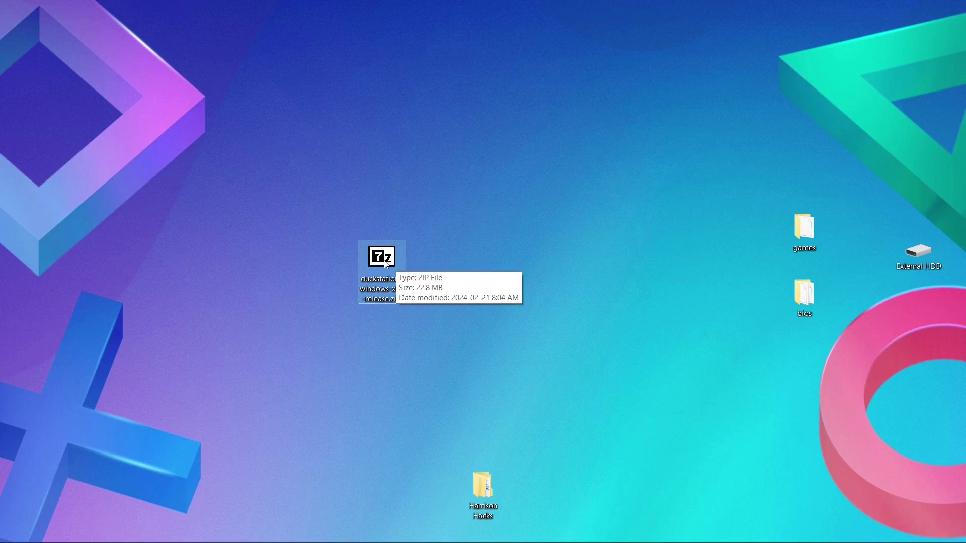
{"action": "right_click", "coordinate": [384, 258]}
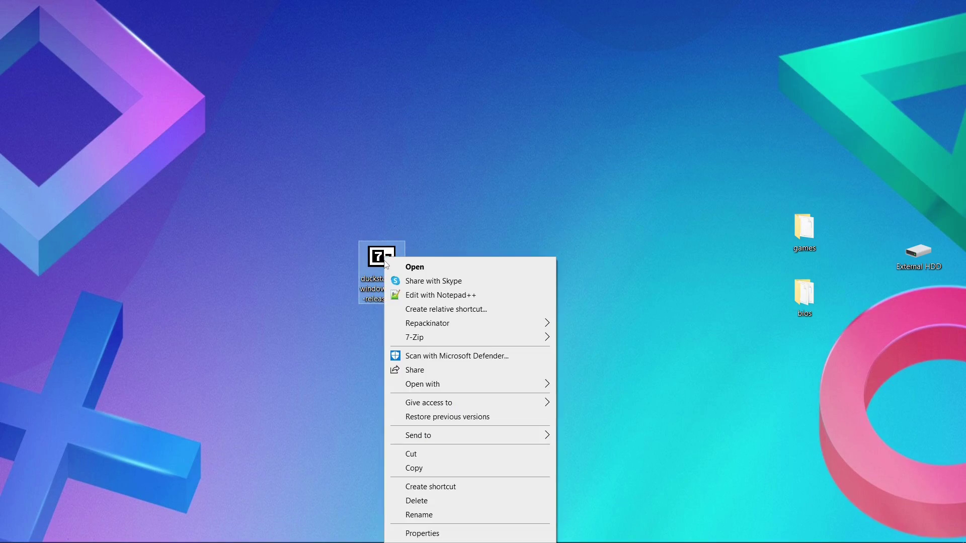
{"action": "mouse_move", "coordinate": [498, 338]}
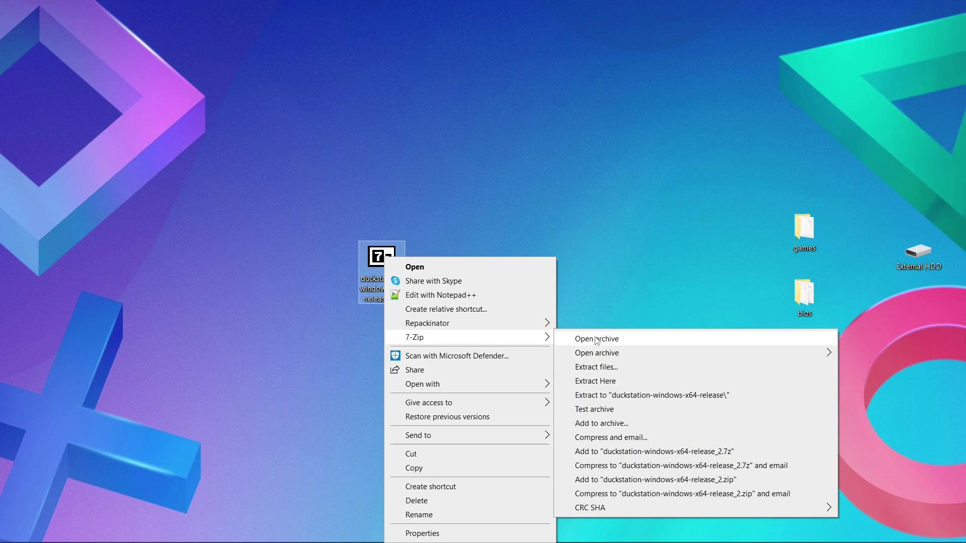
{"action": "left_click", "coordinate": [600, 396]}
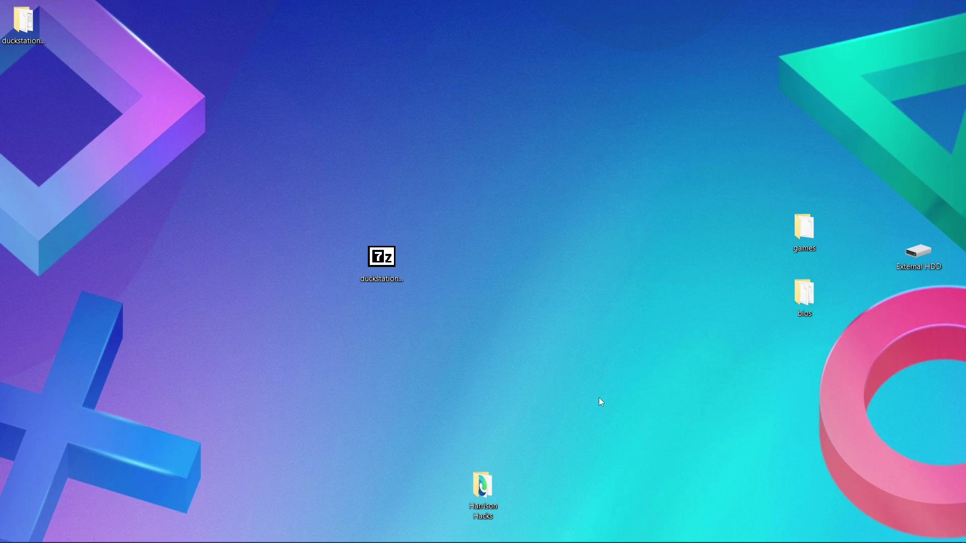
{"action": "left_click_drag", "start_coordinate": [15, 22], "coordinate": [462, 251]}
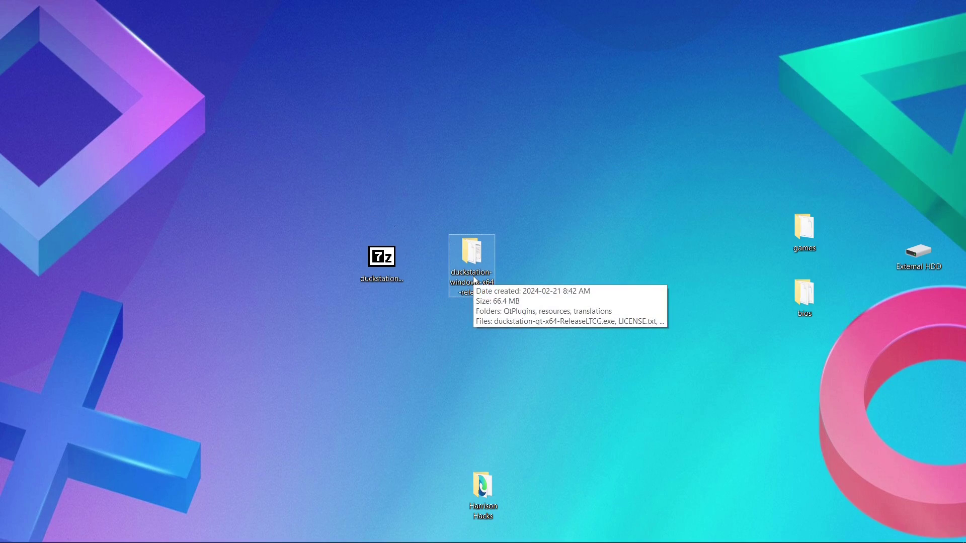
Step: Rename the extracted folder on the desktop to duckstation
{"action": "left_click", "coordinate": [475, 279]}
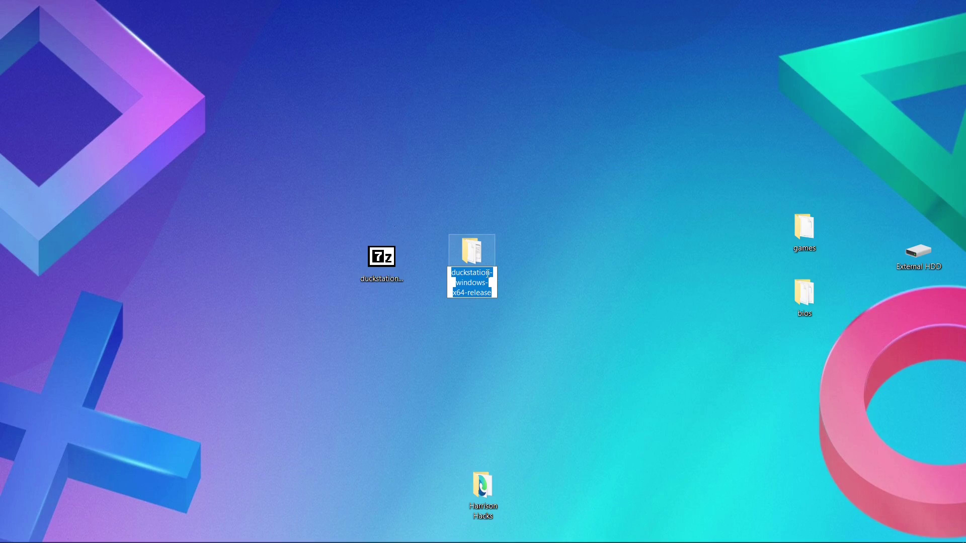
{"action": "left_click_drag", "start_coordinate": [487, 273], "coordinate": [521, 327]}
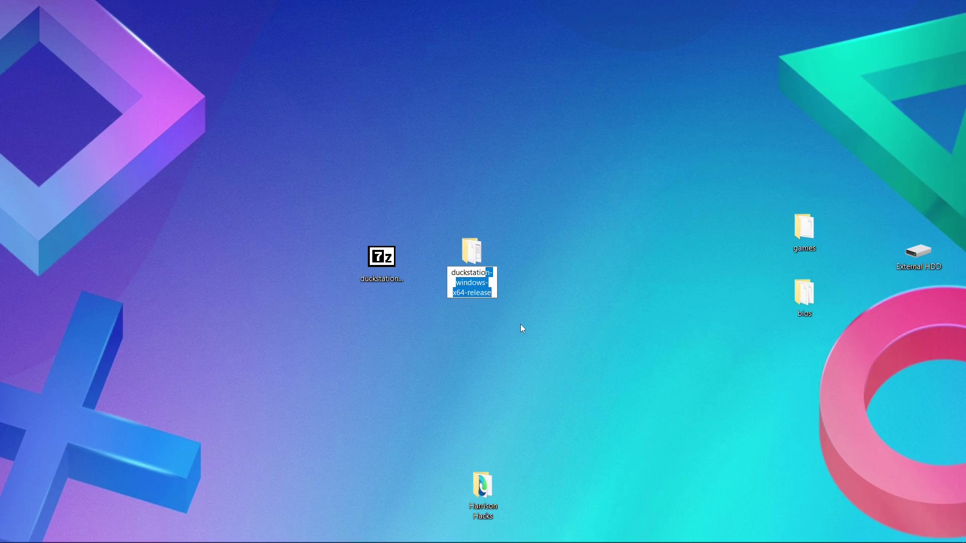
{"action": "type", "text": "n"}
{"action": "key", "text": "Return"}
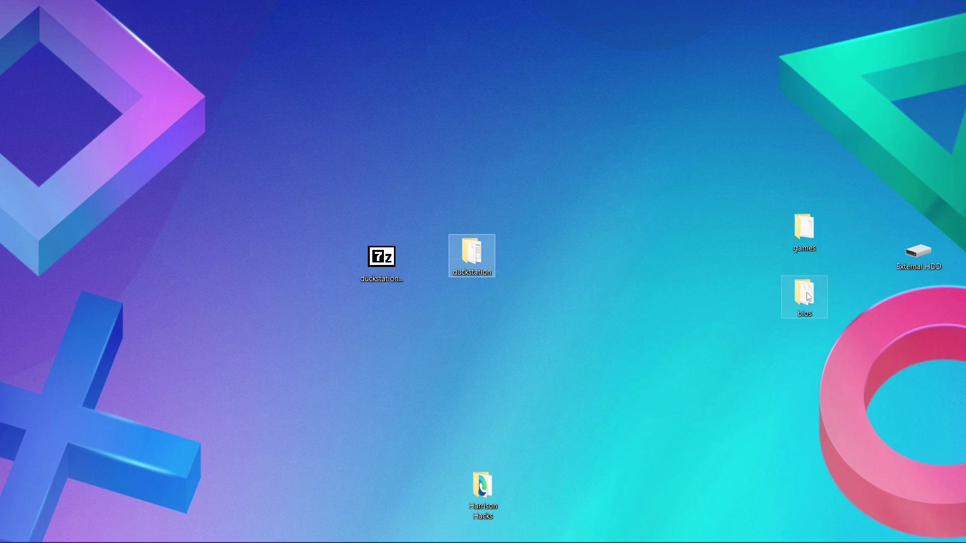
Step: Check the games folder on the desktop and examine the files inside the bios folder
{"action": "mouse_move", "coordinate": [800, 235]}
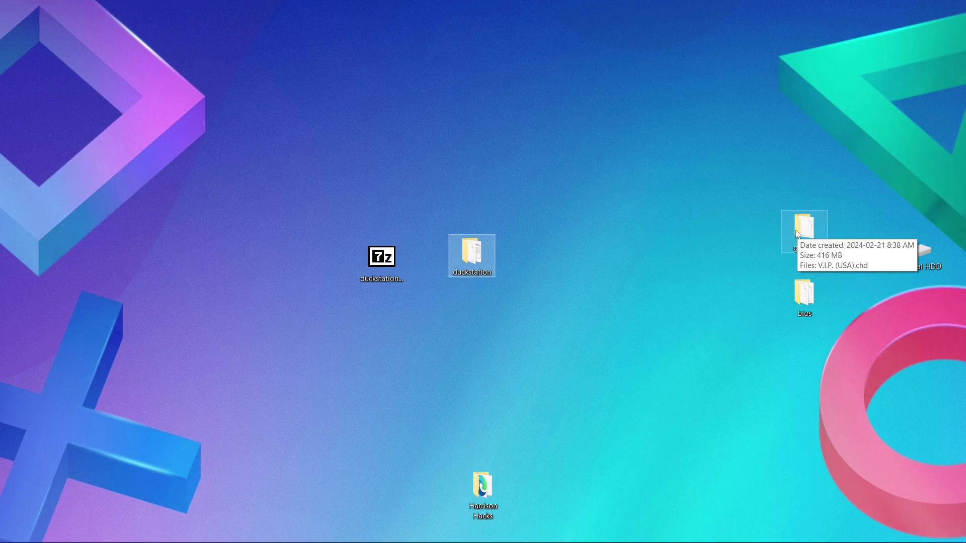
{"action": "double_click", "coordinate": [804, 297]}
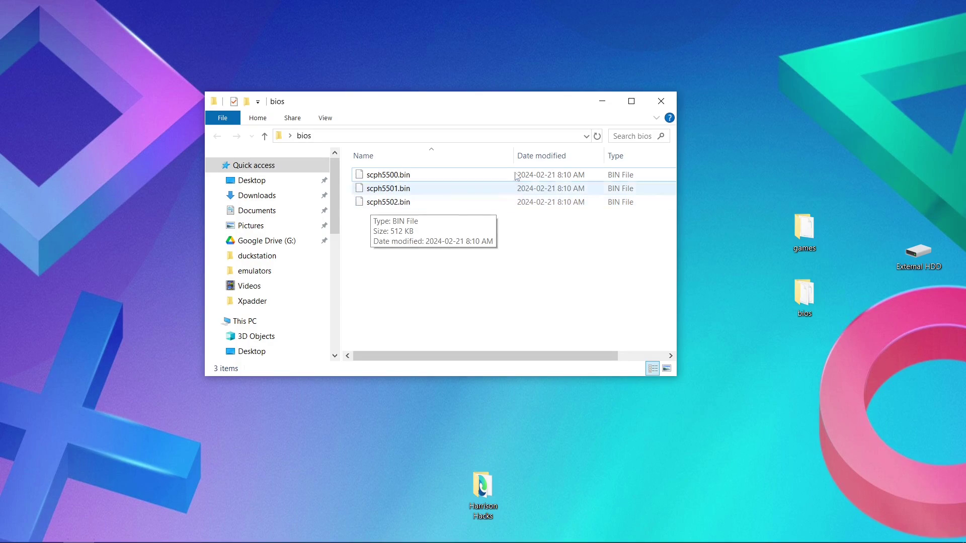
{"action": "left_click", "coordinate": [660, 103]}
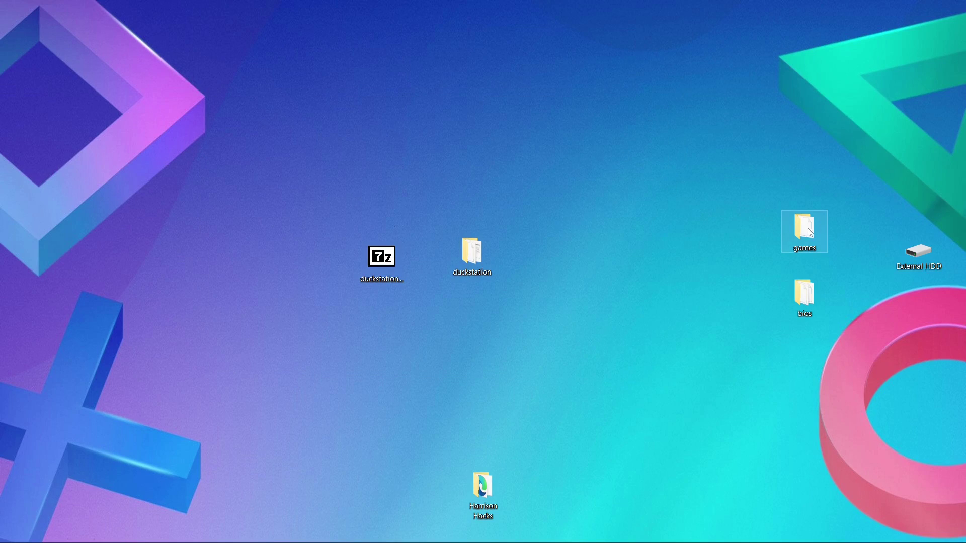
Step: Create an empty text document named portable.txt inside the duckstation folder
{"action": "double_click", "coordinate": [478, 263]}
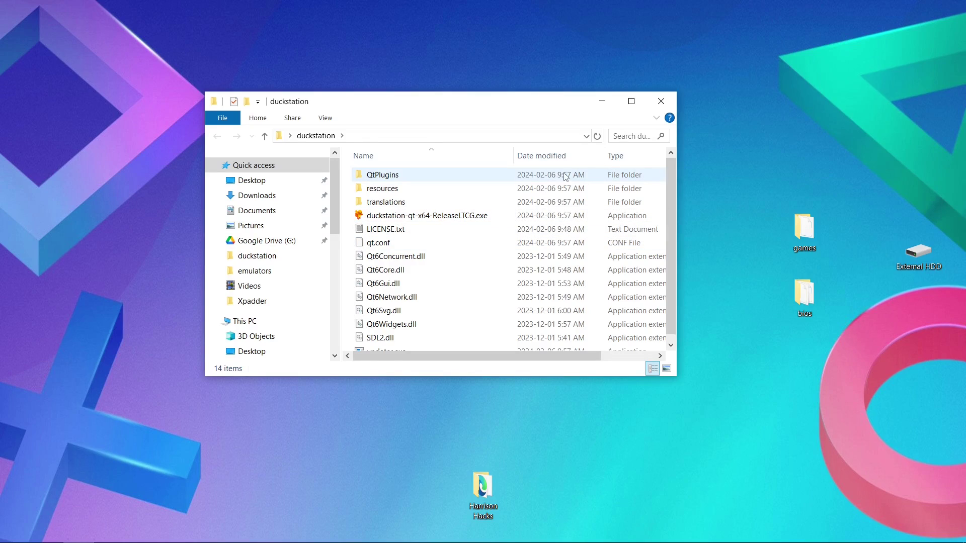
{"action": "scroll", "coordinate": [566, 176], "scroll_direction": "down", "scroll_amount": 1}
{"action": "left_click", "coordinate": [631, 101]}
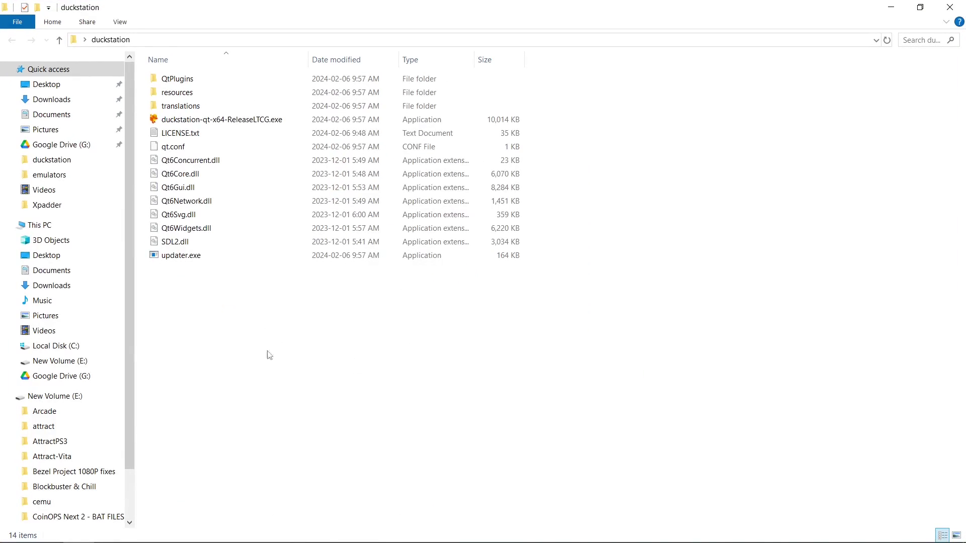
{"action": "right_click", "coordinate": [287, 391]}
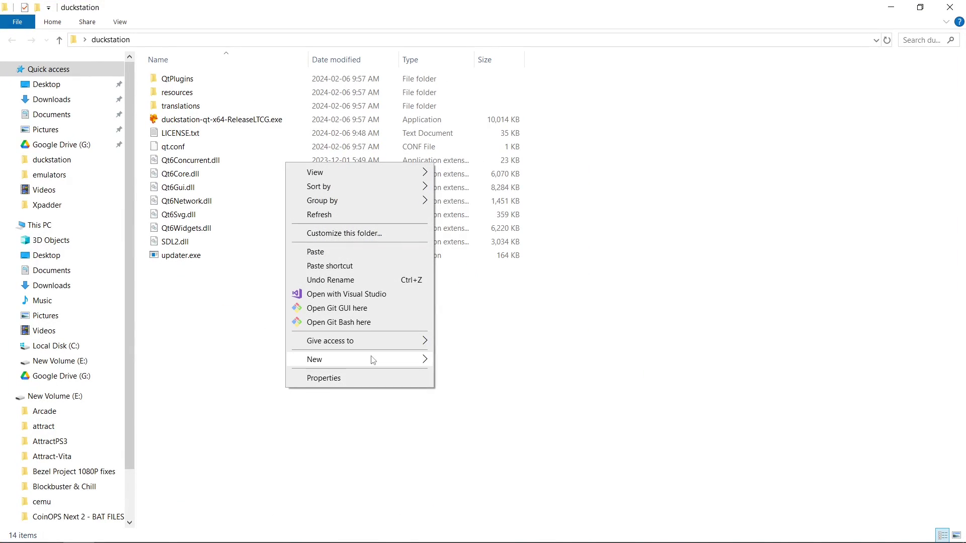
{"action": "mouse_move", "coordinate": [405, 361]}
{"action": "left_click", "coordinate": [497, 491]}
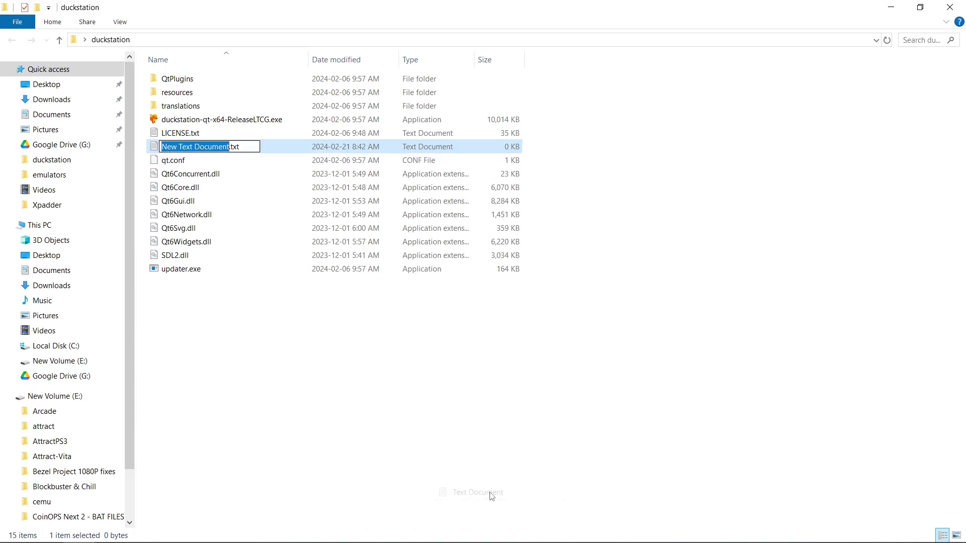
{"action": "type", "text": "po"}
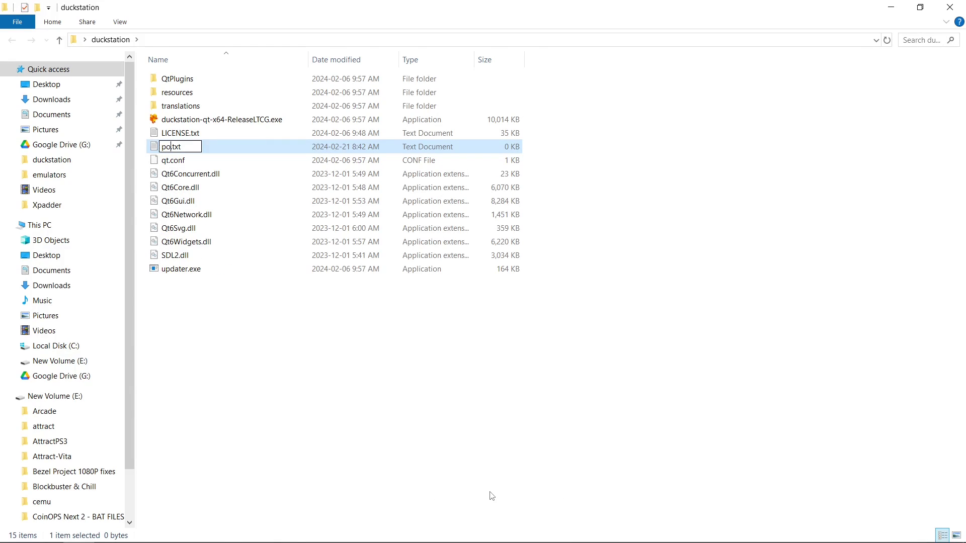
{"action": "type", "text": "rtable"}
{"action": "key", "text": "Return"}
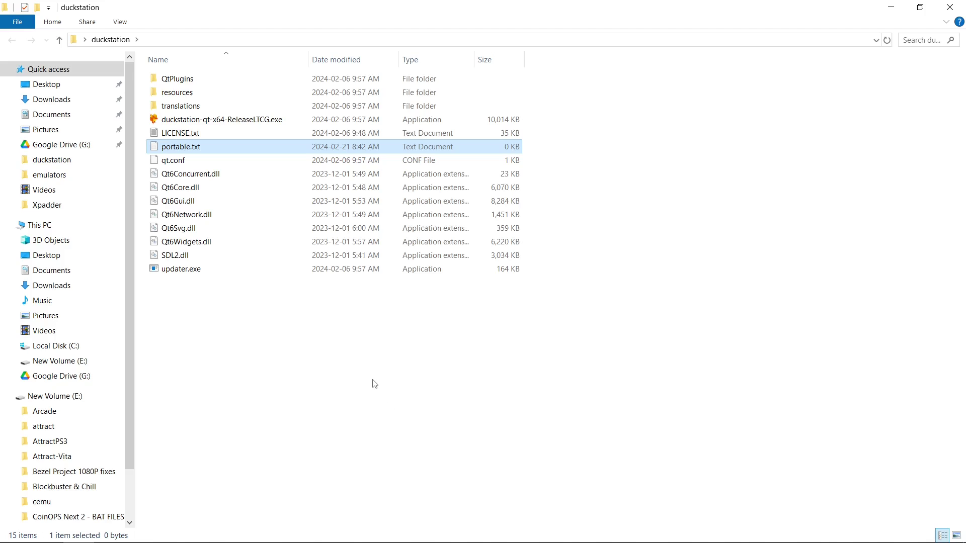
Step: Launch duckstation-qt-x64-ReleaseLTCG.exe and advance the setup wizard with default language and theme, continuing without a BIOS image or game directories
{"action": "double_click", "coordinate": [208, 120]}
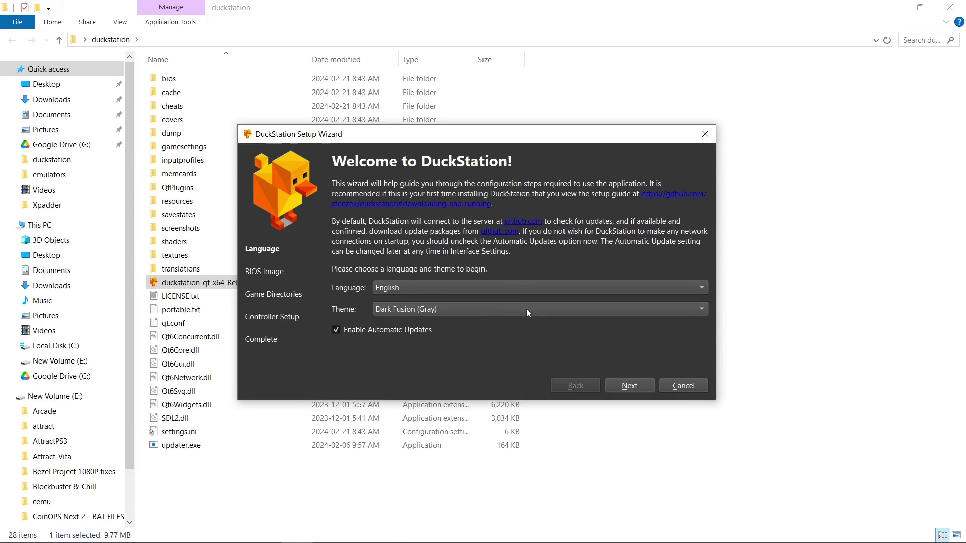
{"action": "left_click", "coordinate": [634, 387]}
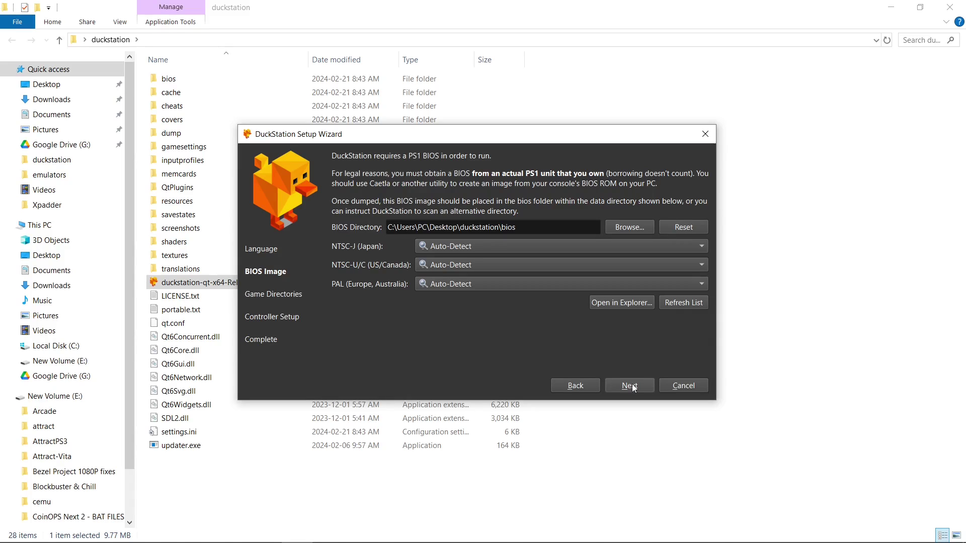
{"action": "left_click", "coordinate": [631, 387]}
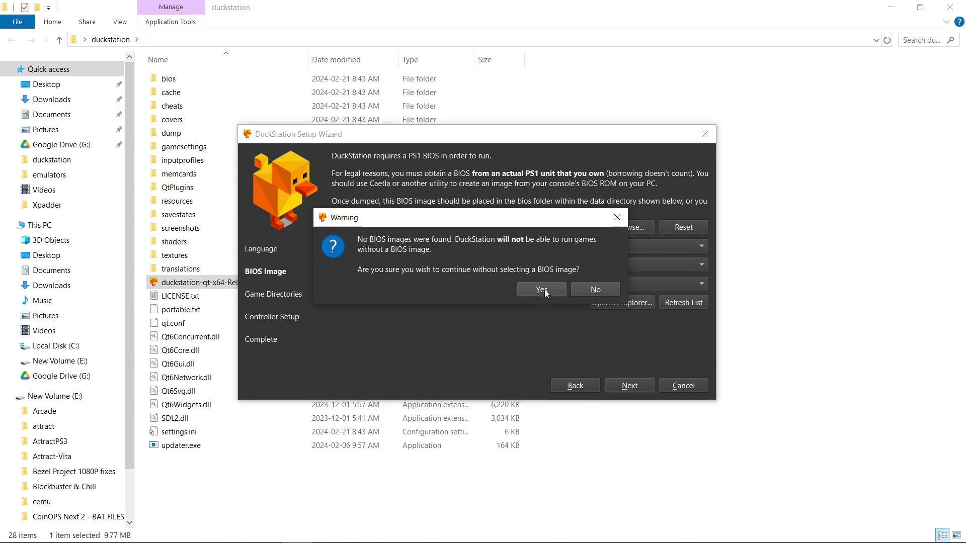
{"action": "left_click", "coordinate": [542, 289]}
{"action": "left_click", "coordinate": [629, 386]}
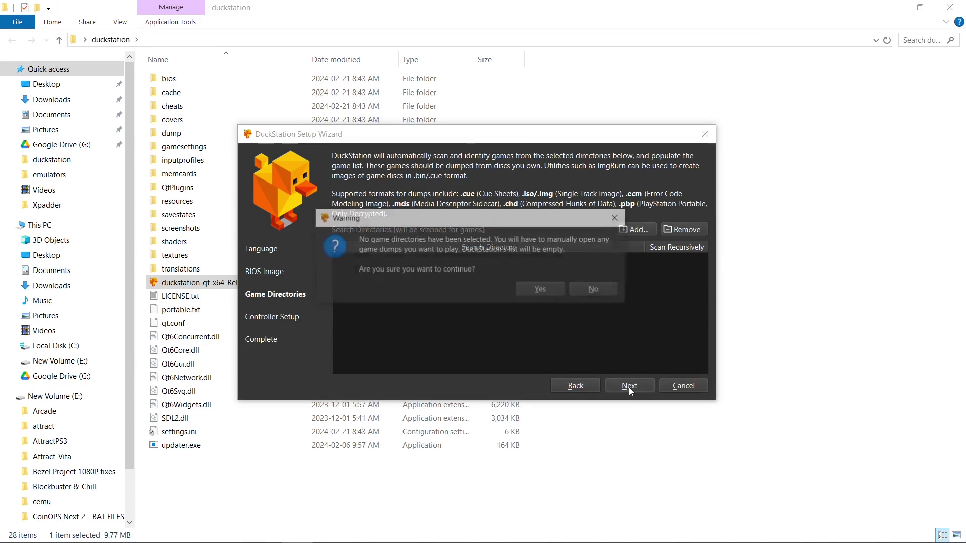
{"action": "left_click", "coordinate": [544, 289]}
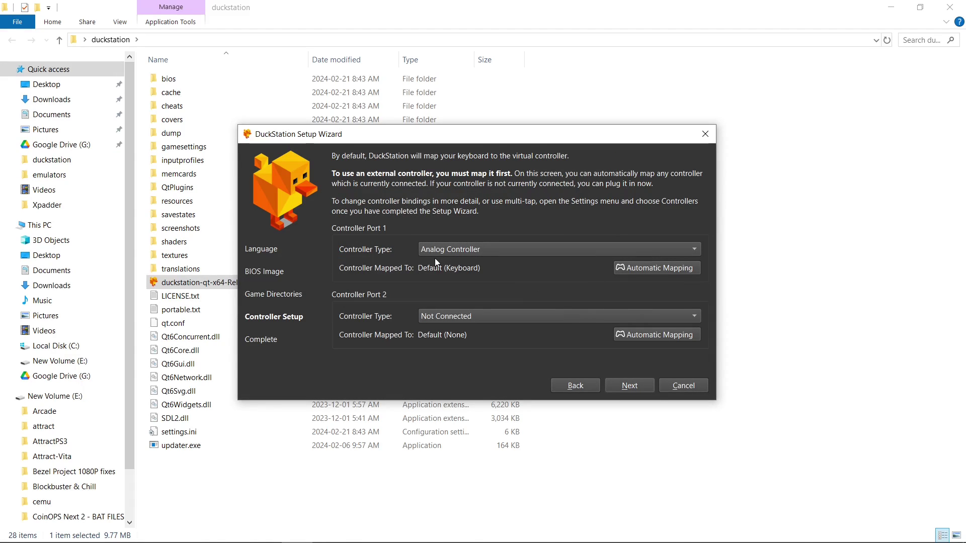
Step: Automatically map Controller Port 1 to SDL-0 (Controller (Xbox One For Windows)), finish the setup wizard and close DuckStation
{"action": "left_click", "coordinate": [632, 267]}
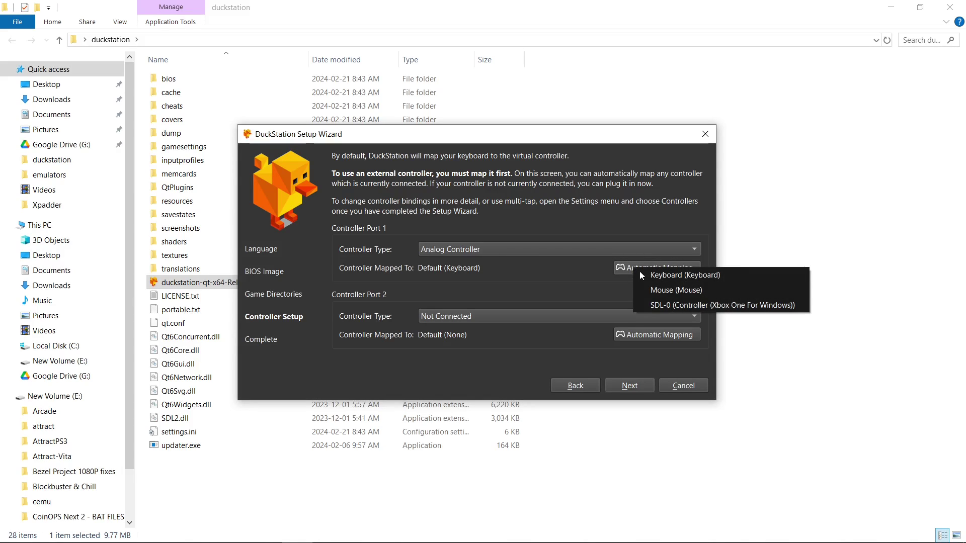
{"action": "left_click", "coordinate": [656, 305]}
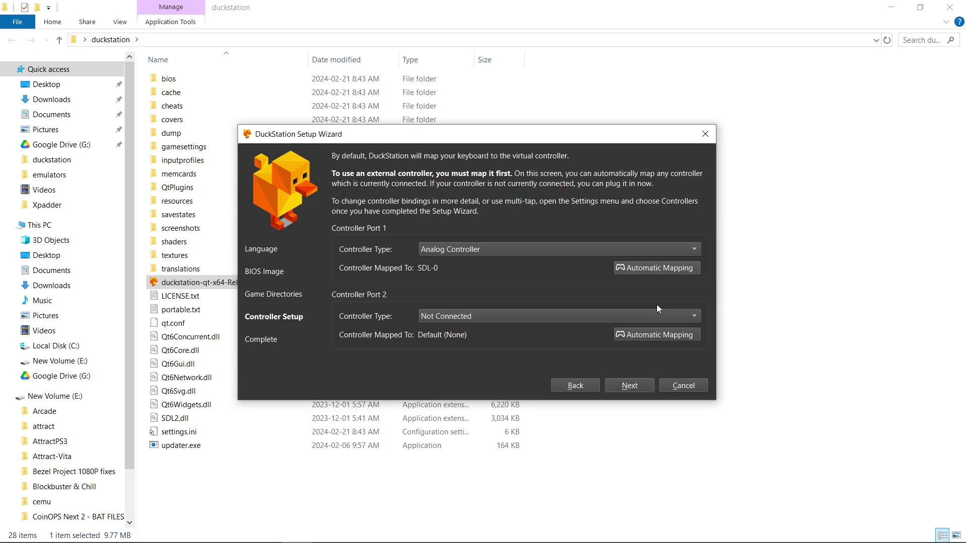
{"action": "left_click", "coordinate": [632, 386]}
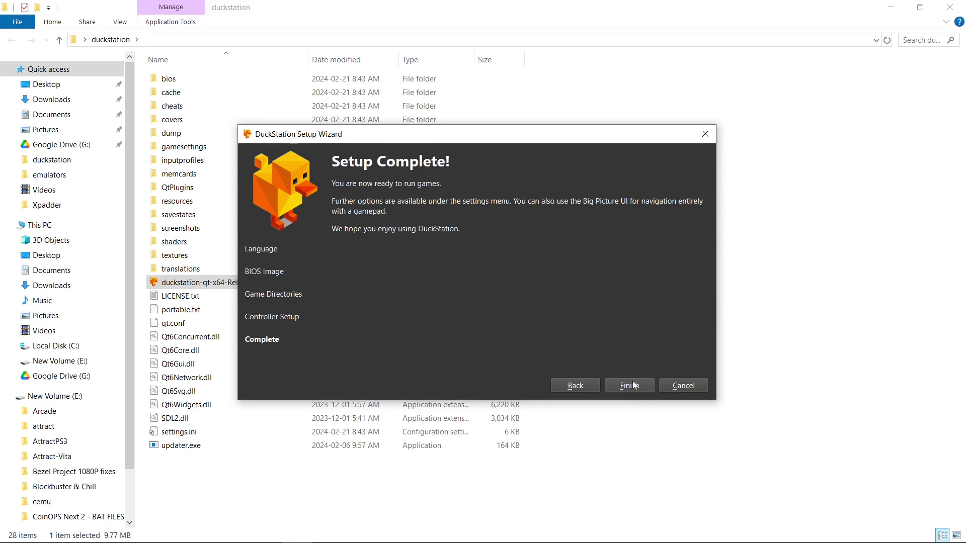
{"action": "left_click", "coordinate": [630, 385]}
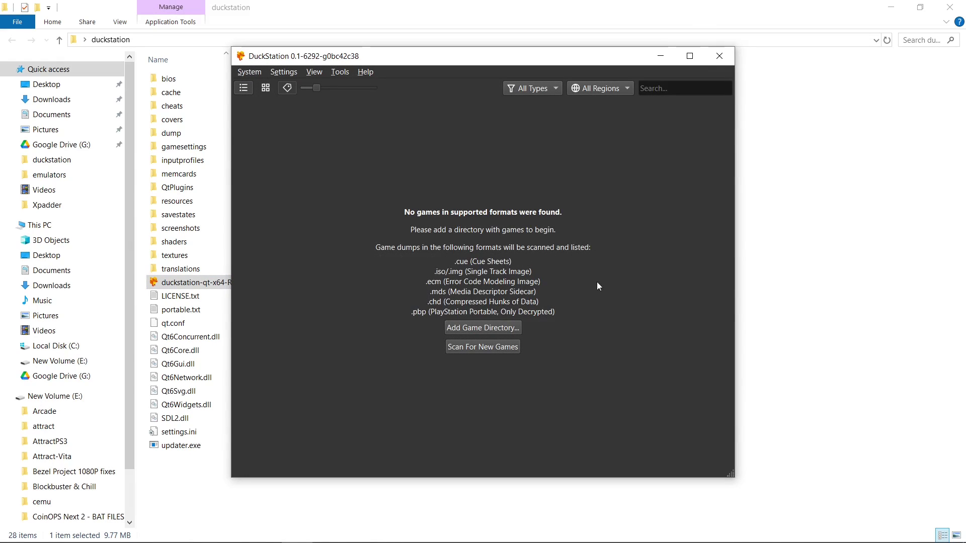
{"action": "left_click", "coordinate": [719, 56]}
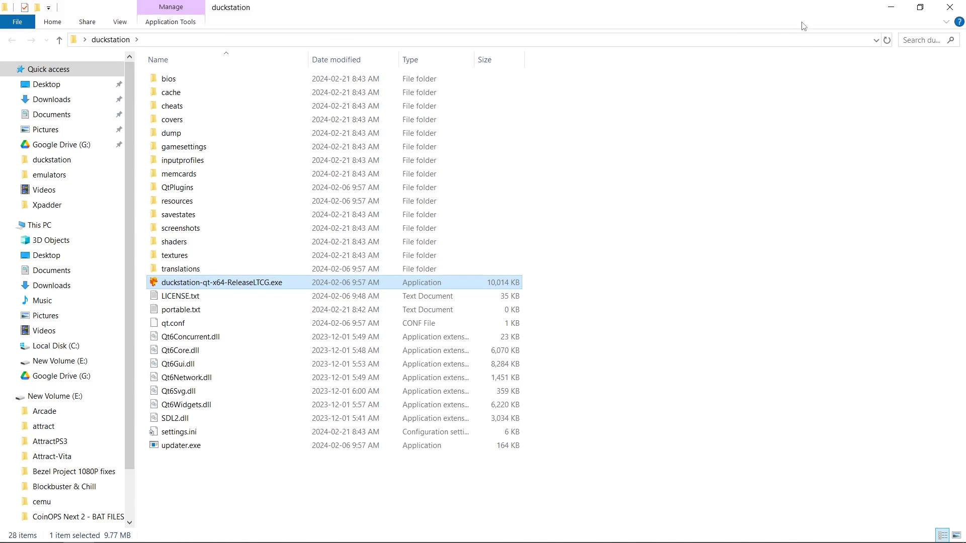
Step: Place the duckstation folder window beside the desktop and move the desktop's games and bios folders into it
{"action": "left_click_drag", "start_coordinate": [808, 12], "coordinate": [2, 174]}
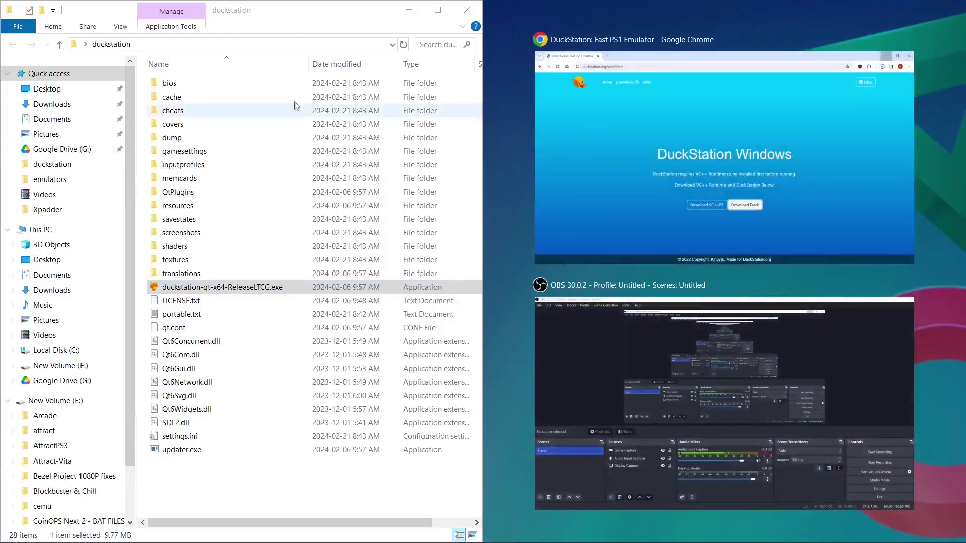
{"action": "left_click", "coordinate": [722, 134]}
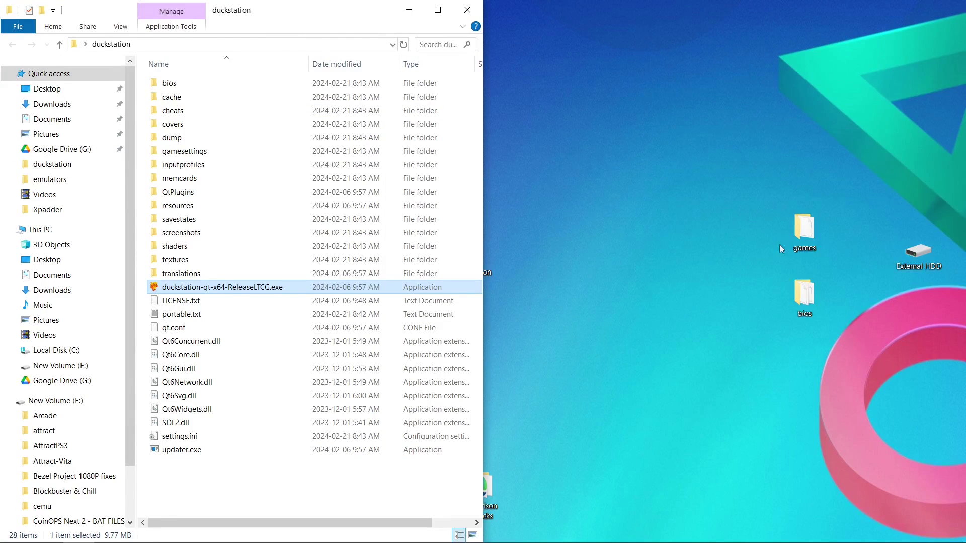
{"action": "left_click", "coordinate": [809, 235]}
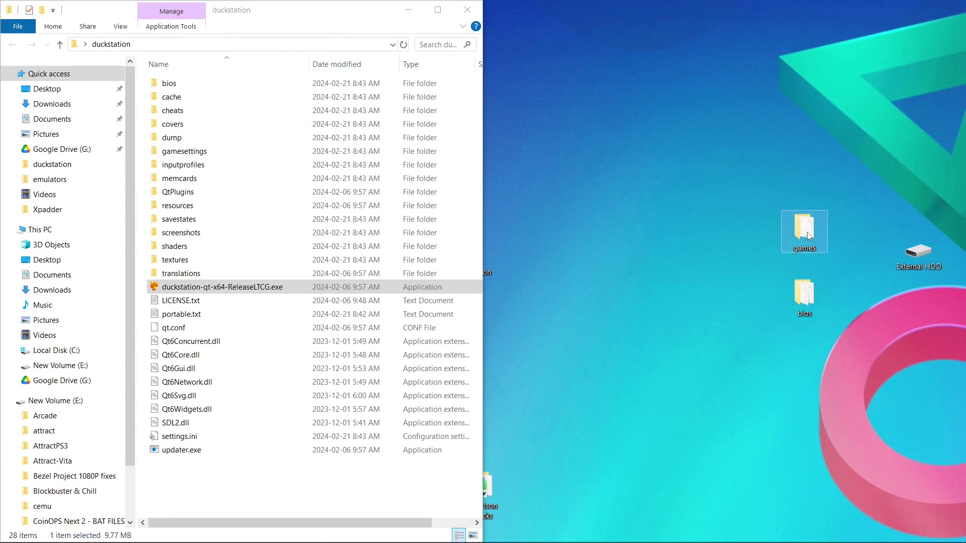
{"action": "left_click_drag", "start_coordinate": [809, 235], "coordinate": [409, 490]}
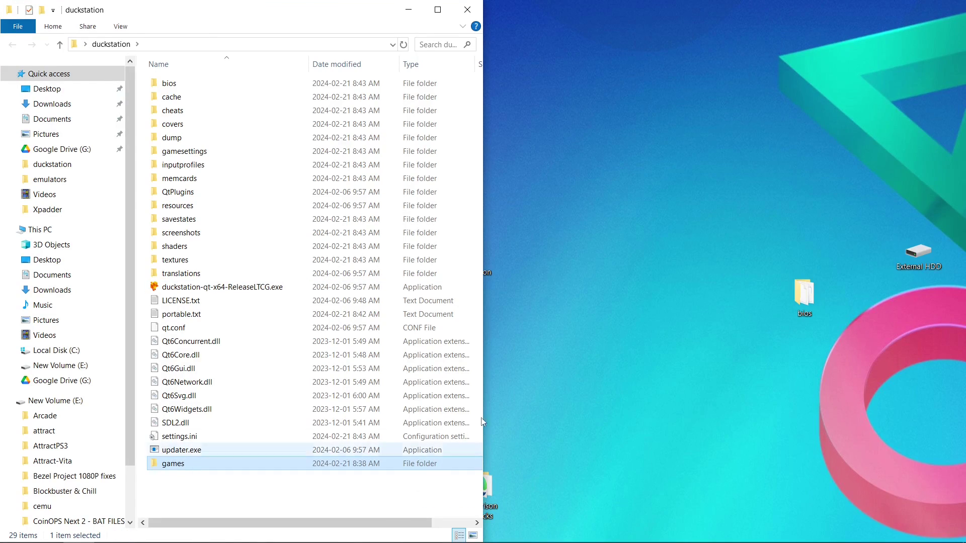
{"action": "left_click_drag", "start_coordinate": [804, 300], "coordinate": [224, 499]}
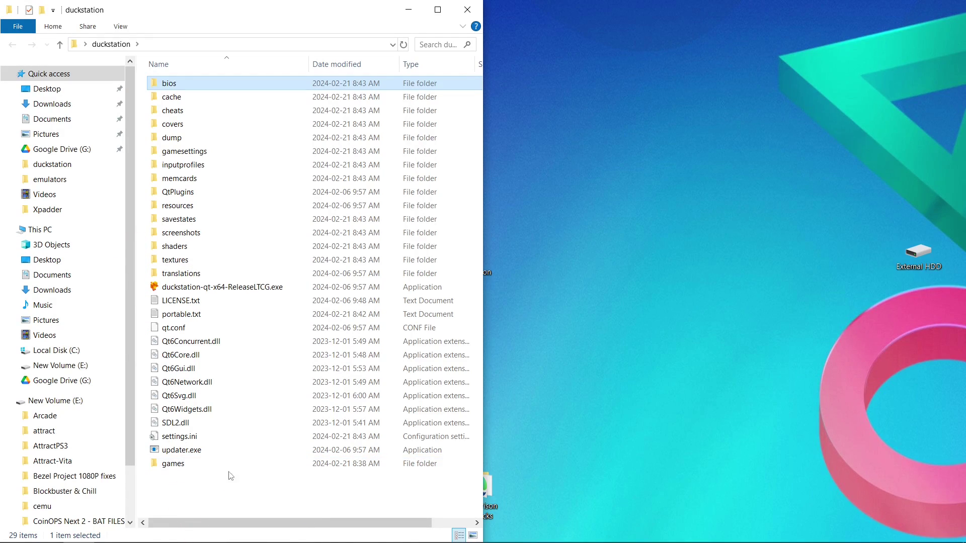
Step: Launch duckstation-qt-x64-ReleaseLTCG.exe and add the duckstation\games folder as a game directory without recursive scanning
{"action": "double_click", "coordinate": [217, 291]}
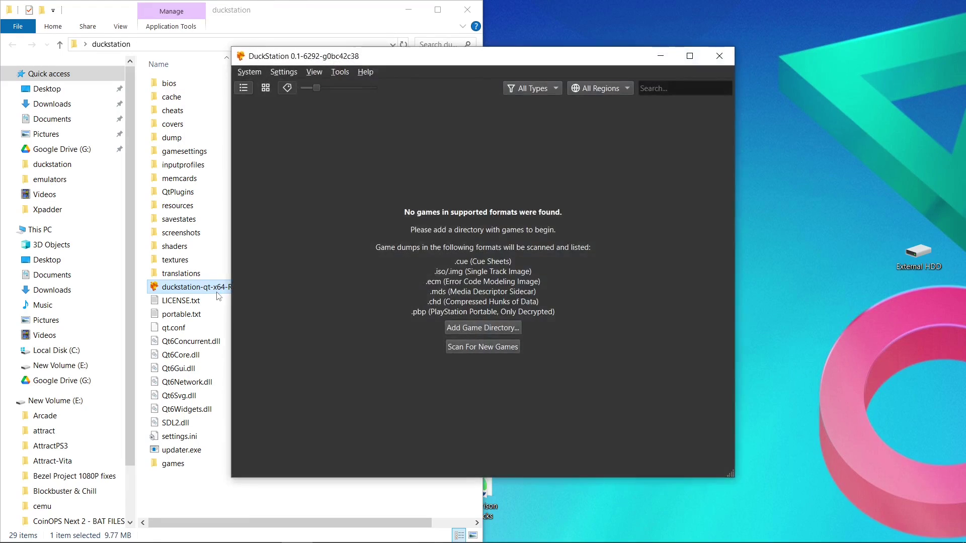
{"action": "left_click", "coordinate": [477, 332]}
{"action": "left_click", "coordinate": [392, 222]}
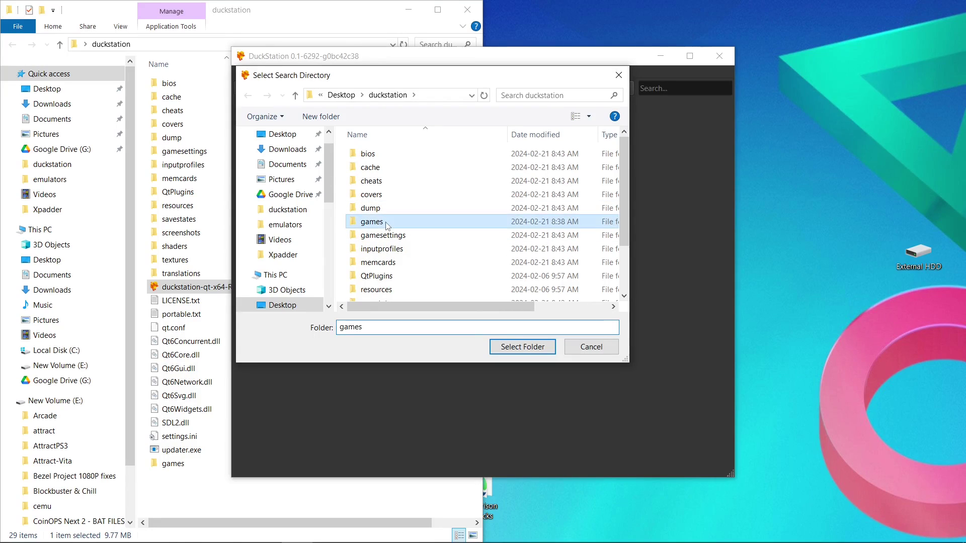
{"action": "left_click", "coordinate": [521, 348]}
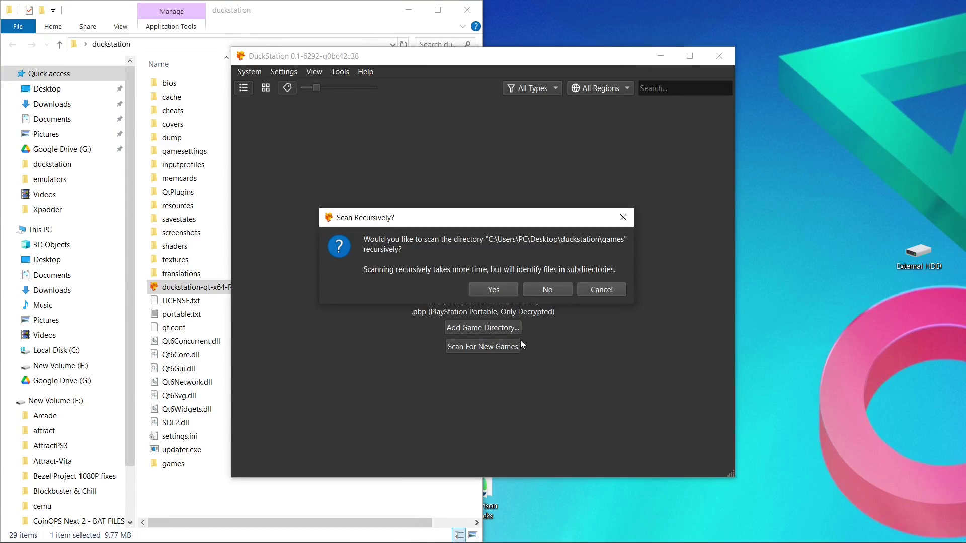
{"action": "left_click", "coordinate": [543, 292]}
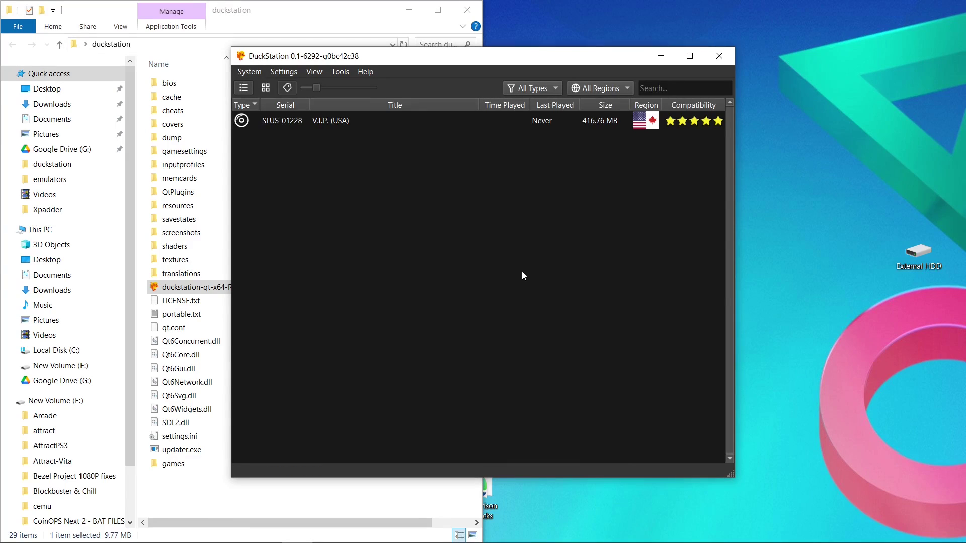
Step: Set the BIOS images to scph5500.bin for NTSC-J, scph5501.bin for NTSC-U/C and scph5502.bin for PAL
{"action": "left_click", "coordinate": [286, 73]}
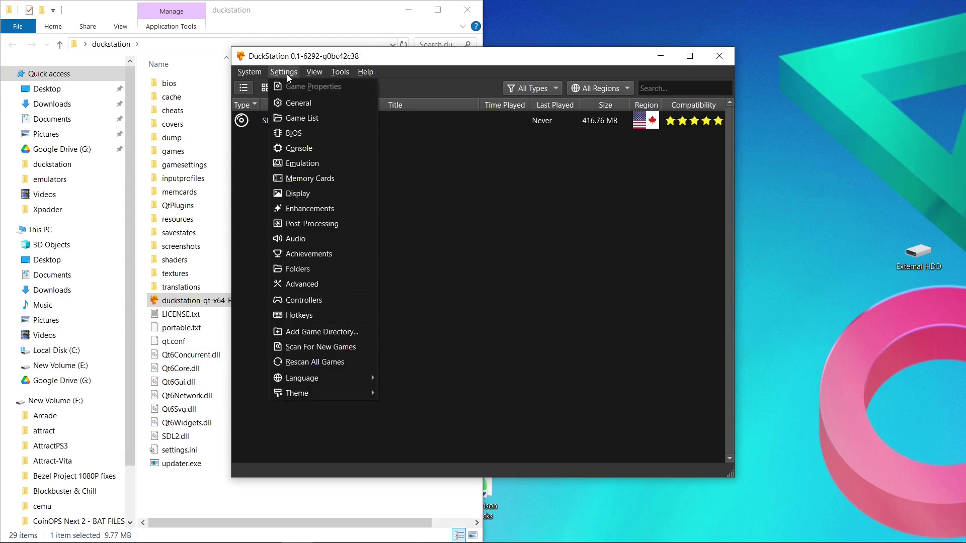
{"action": "left_click", "coordinate": [297, 132]}
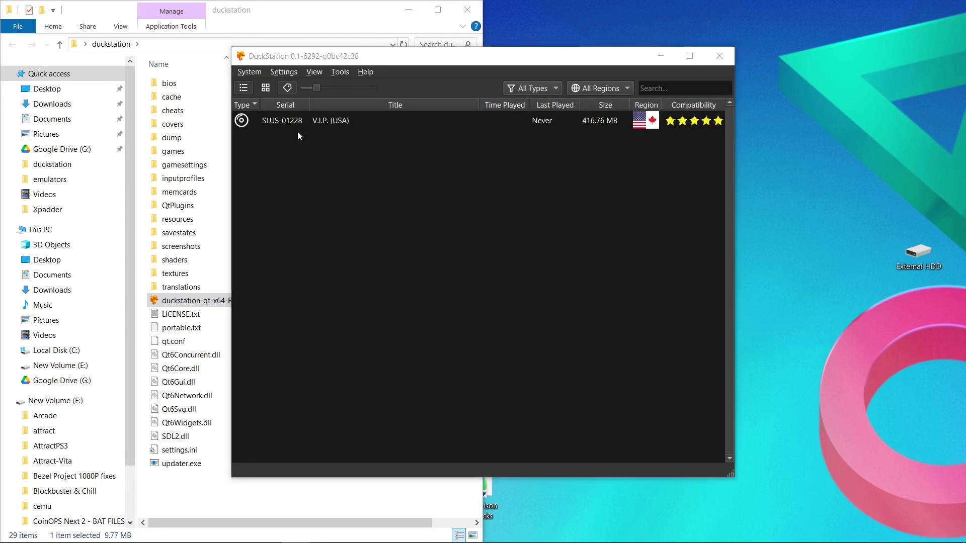
{"action": "left_click", "coordinate": [492, 152]}
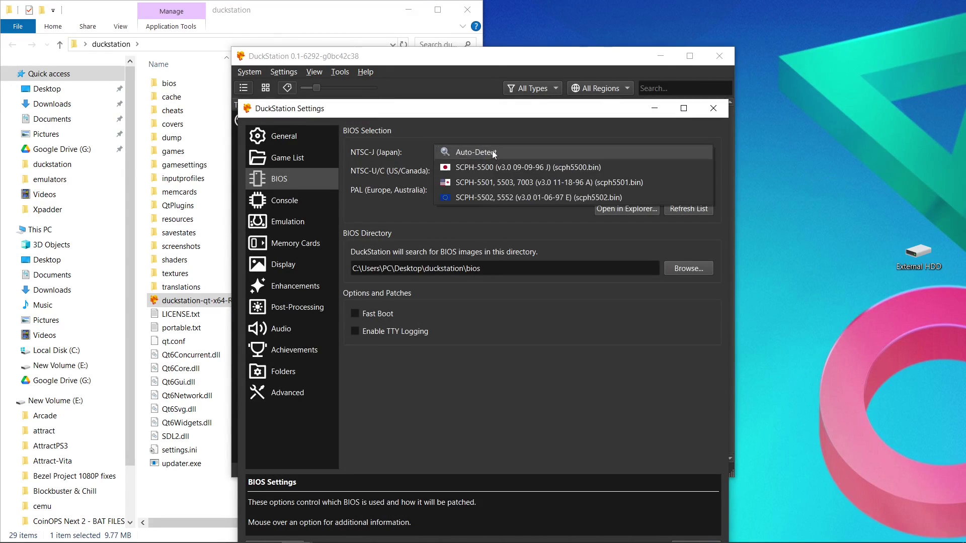
{"action": "left_click", "coordinate": [499, 167]}
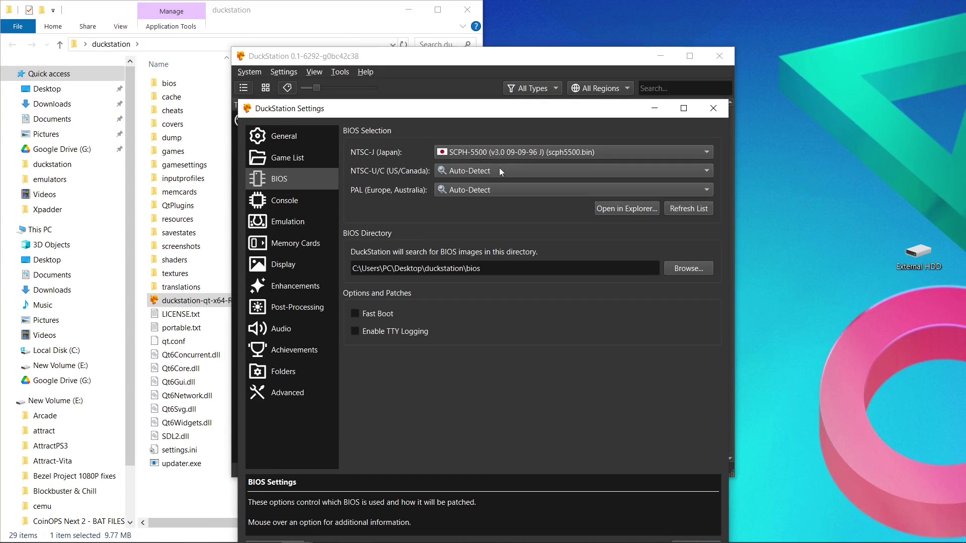
{"action": "left_click", "coordinate": [491, 170]}
{"action": "left_click", "coordinate": [488, 189]}
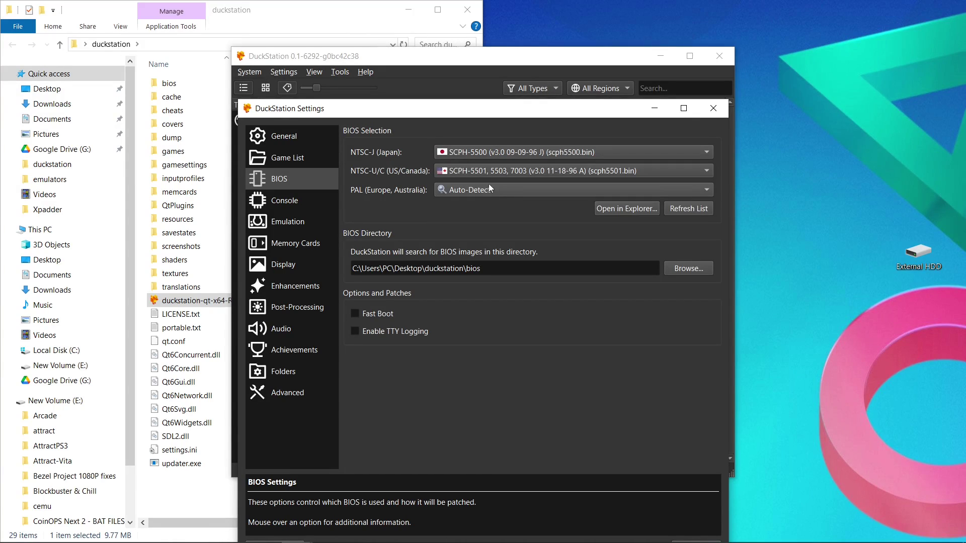
{"action": "left_click", "coordinate": [488, 189]}
{"action": "left_click", "coordinate": [481, 207]}
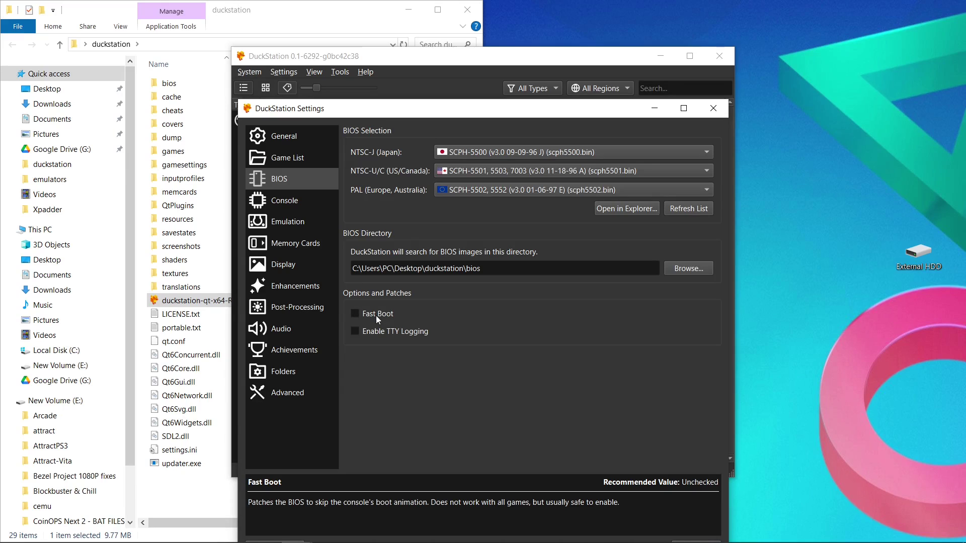
Step: In the general settings, disable Confirm Power Off and enable Start Fullscreen, then close the settings and DuckStation
{"action": "left_click", "coordinate": [280, 139]}
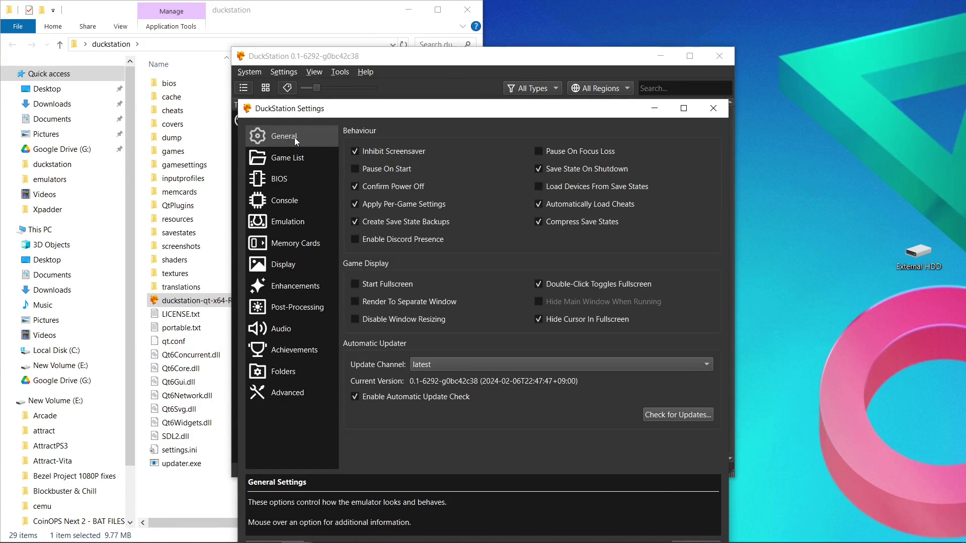
{"action": "left_click", "coordinate": [392, 188]}
{"action": "left_click_drag", "start_coordinate": [587, 110], "coordinate": [570, 23]}
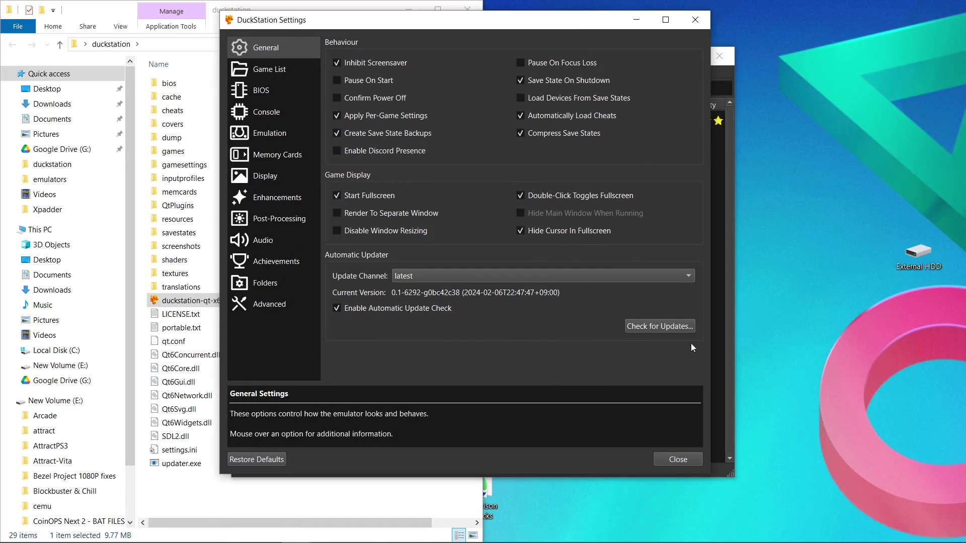
{"action": "left_click", "coordinate": [678, 459]}
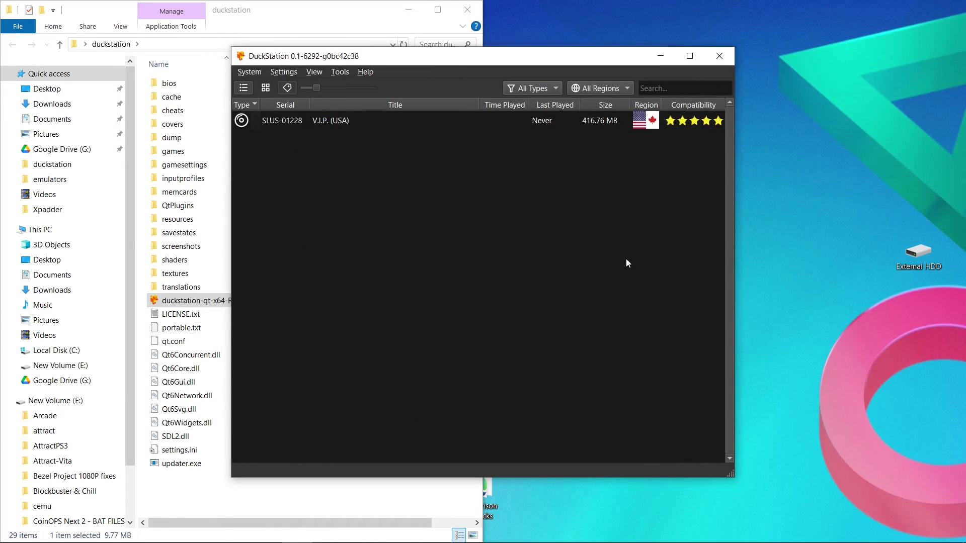
{"action": "left_click", "coordinate": [716, 60]}
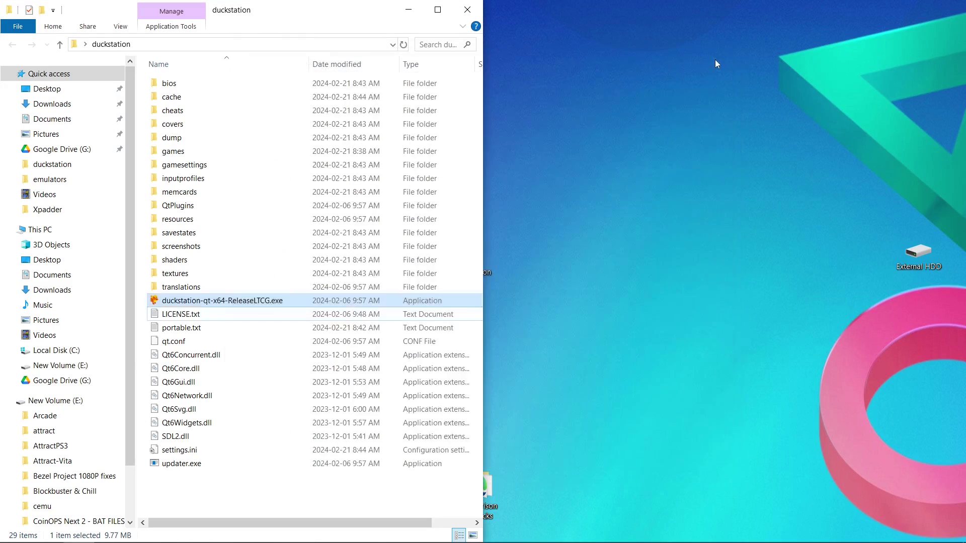
Step: Open settings.ini in Notepad and shorten the Paths value under [GameList] to the relative path games
{"action": "right_click", "coordinate": [188, 452]}
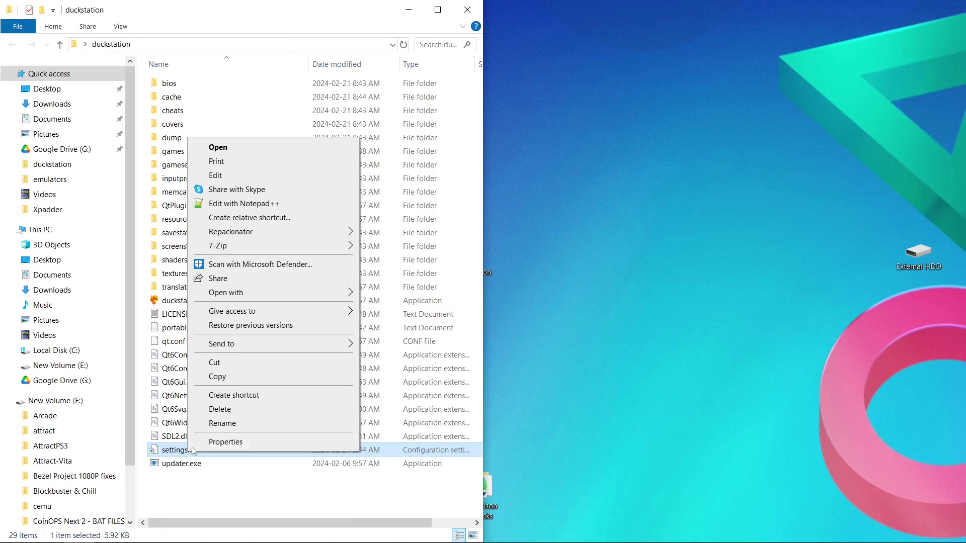
{"action": "left_click", "coordinate": [223, 176]}
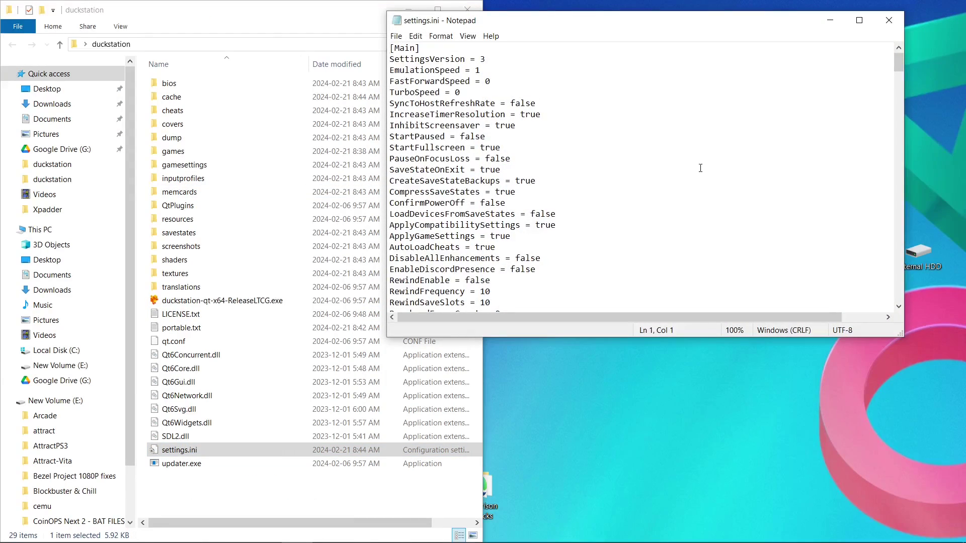
{"action": "left_click_drag", "start_coordinate": [899, 67], "coordinate": [903, 306]}
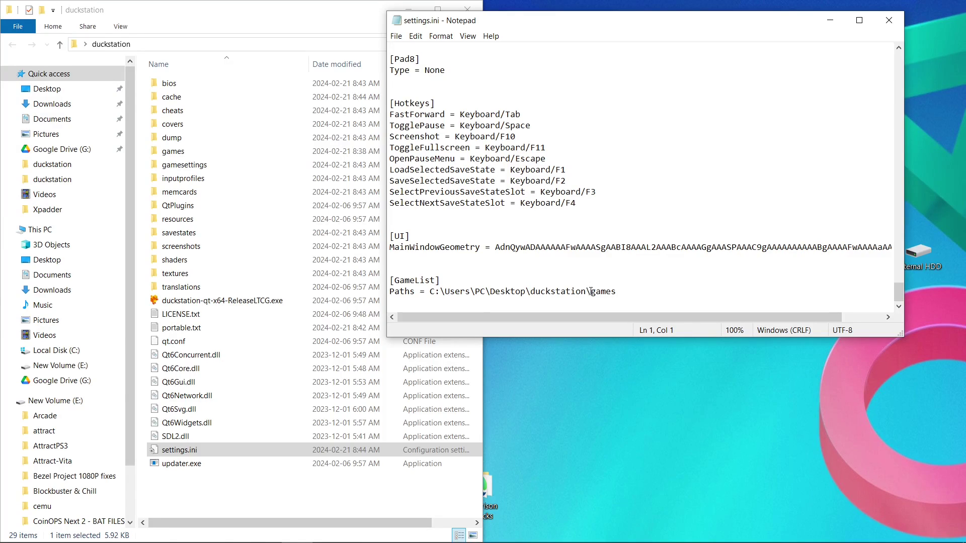
{"action": "left_click_drag", "start_coordinate": [593, 292], "coordinate": [431, 294]}
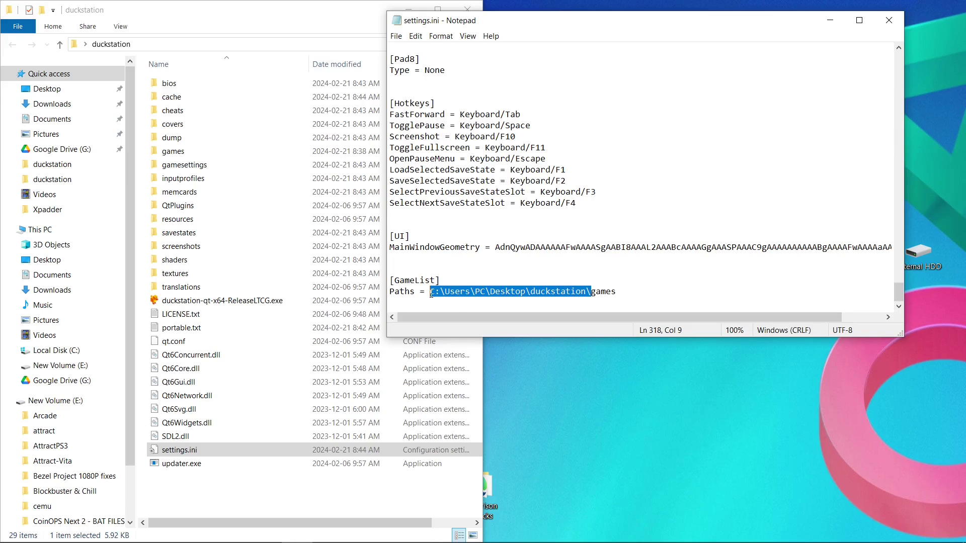
{"action": "key", "text": "Delete"}
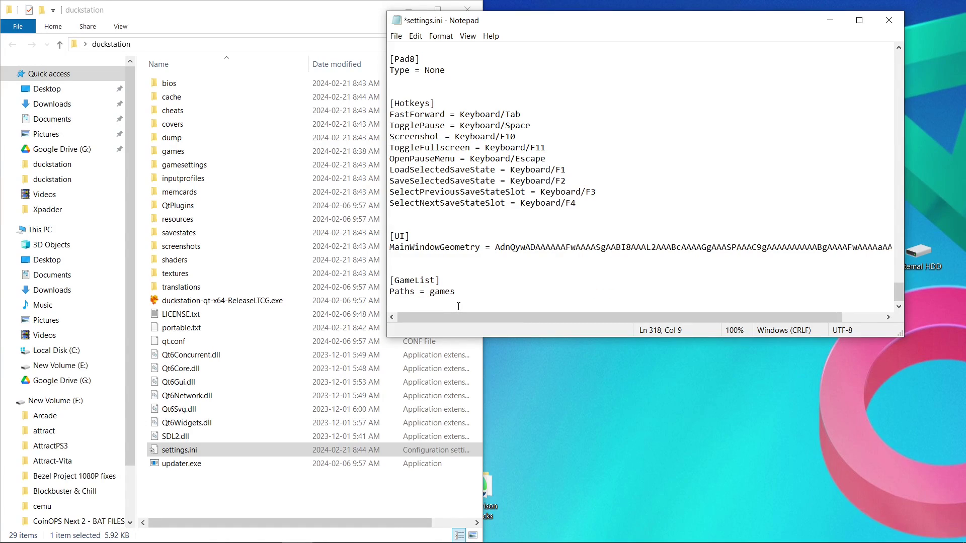
Step: Save and close settings.ini, and close the duckstation folder window
{"action": "left_click", "coordinate": [396, 36]}
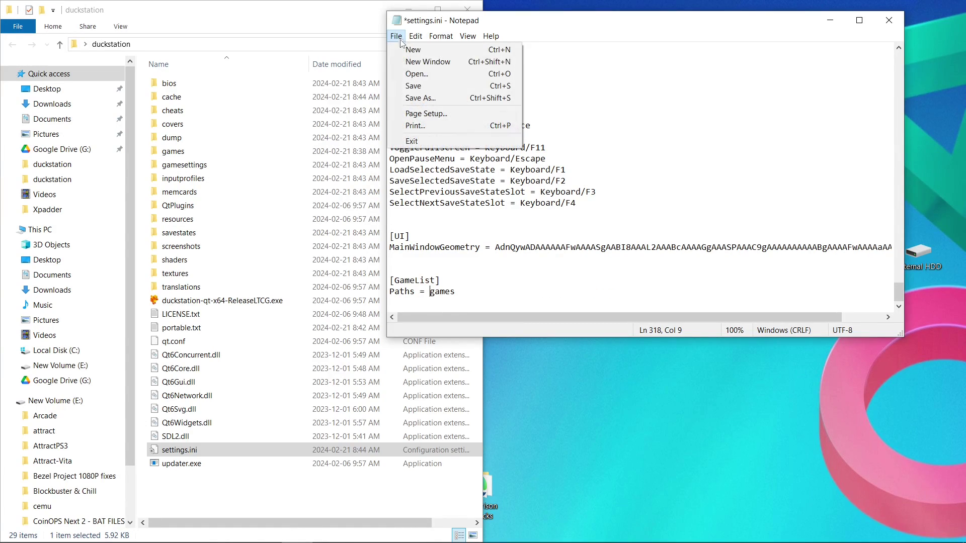
{"action": "left_click", "coordinate": [408, 86]}
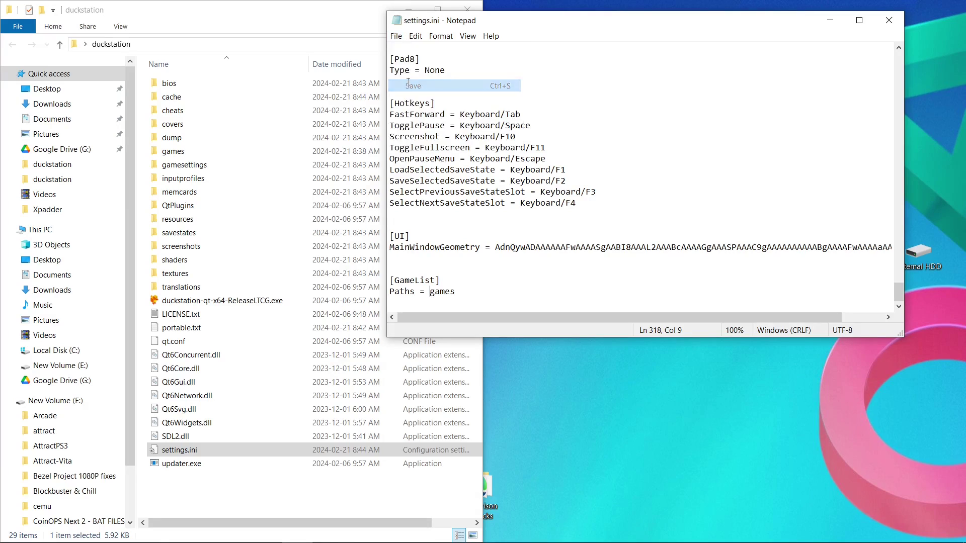
{"action": "left_click", "coordinate": [893, 17]}
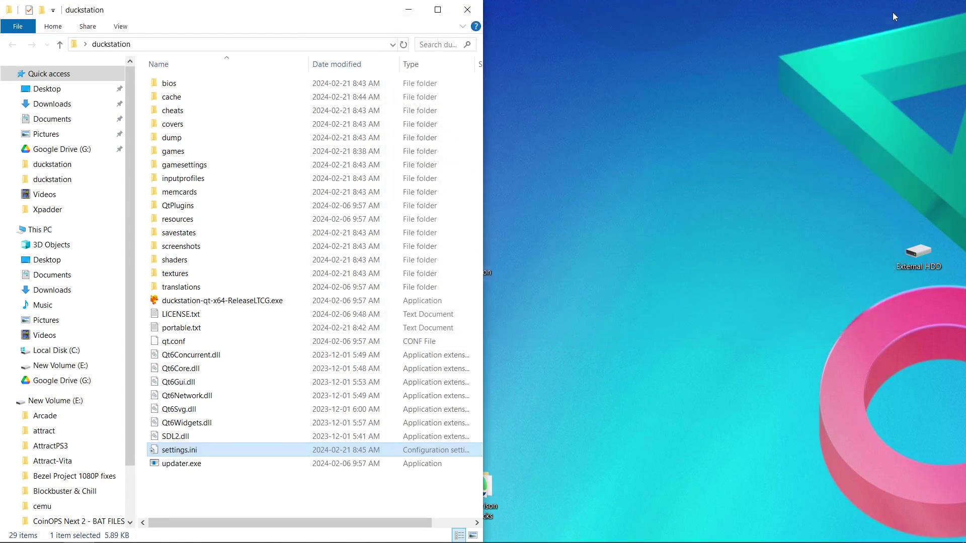
{"action": "left_click", "coordinate": [478, 10]}
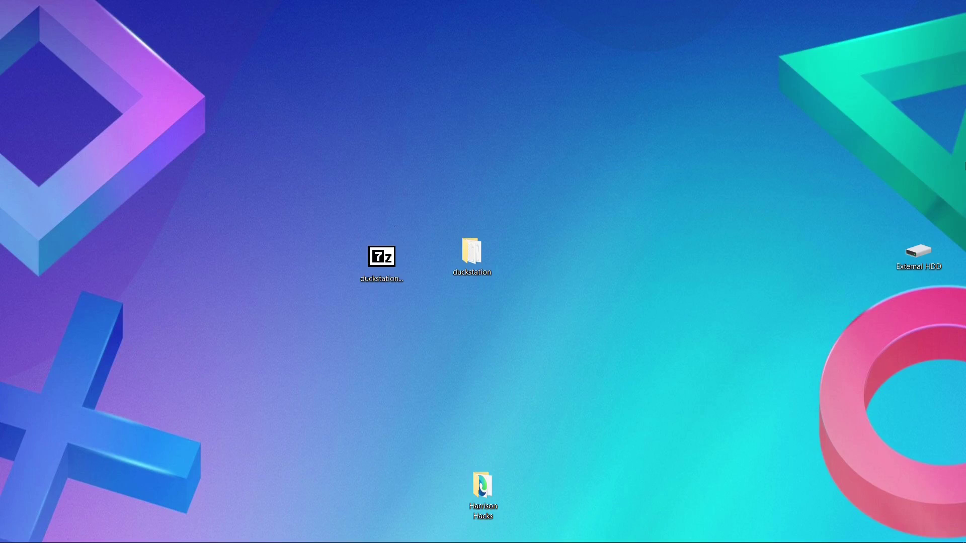